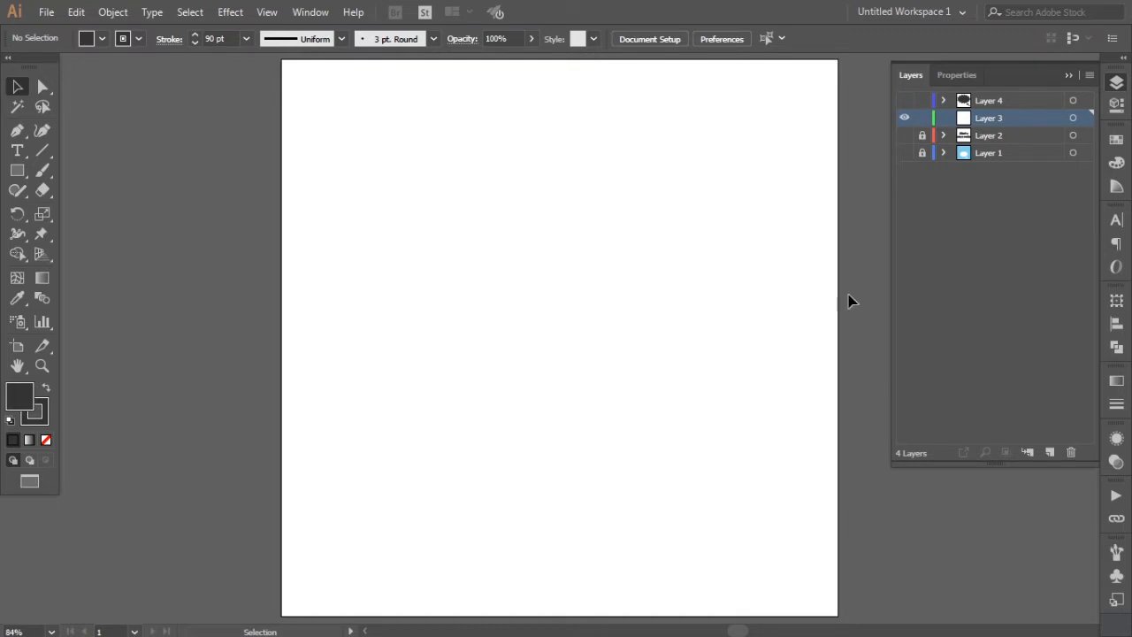
Preview the finished artwork by showing Layer 2 and Layer 1, and hide both layers again.
click(904, 135)
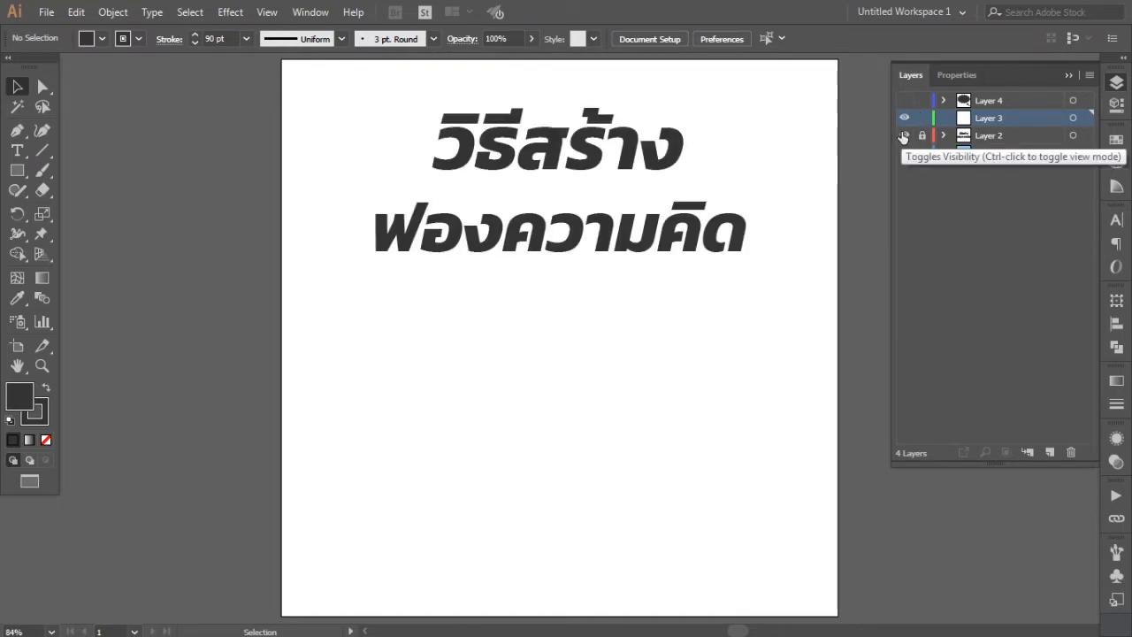
click(905, 153)
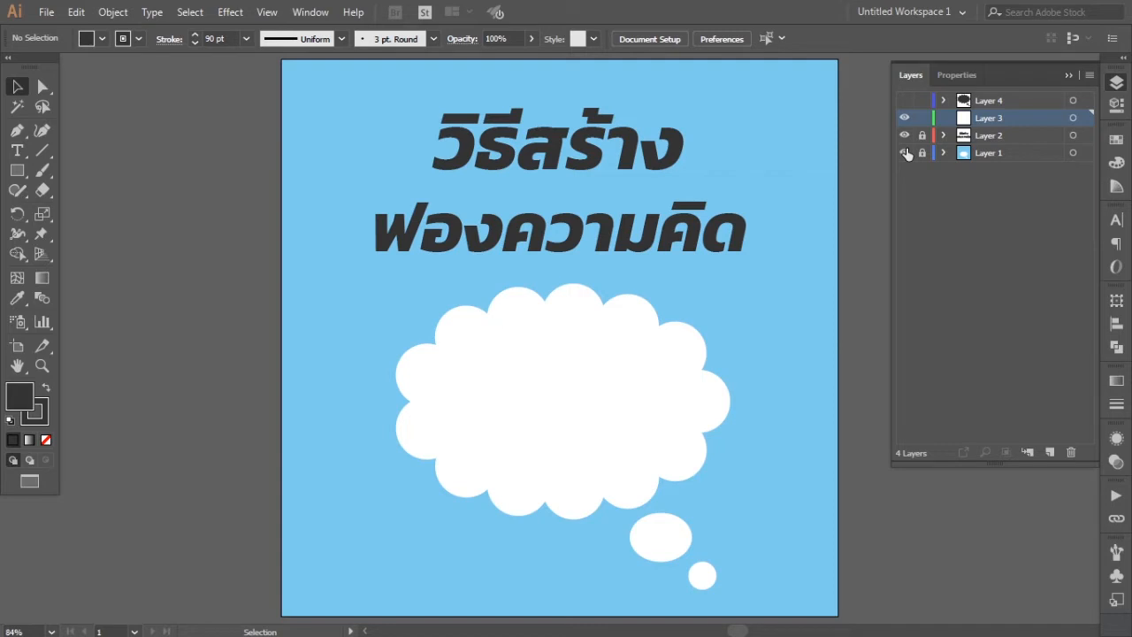
click(904, 135)
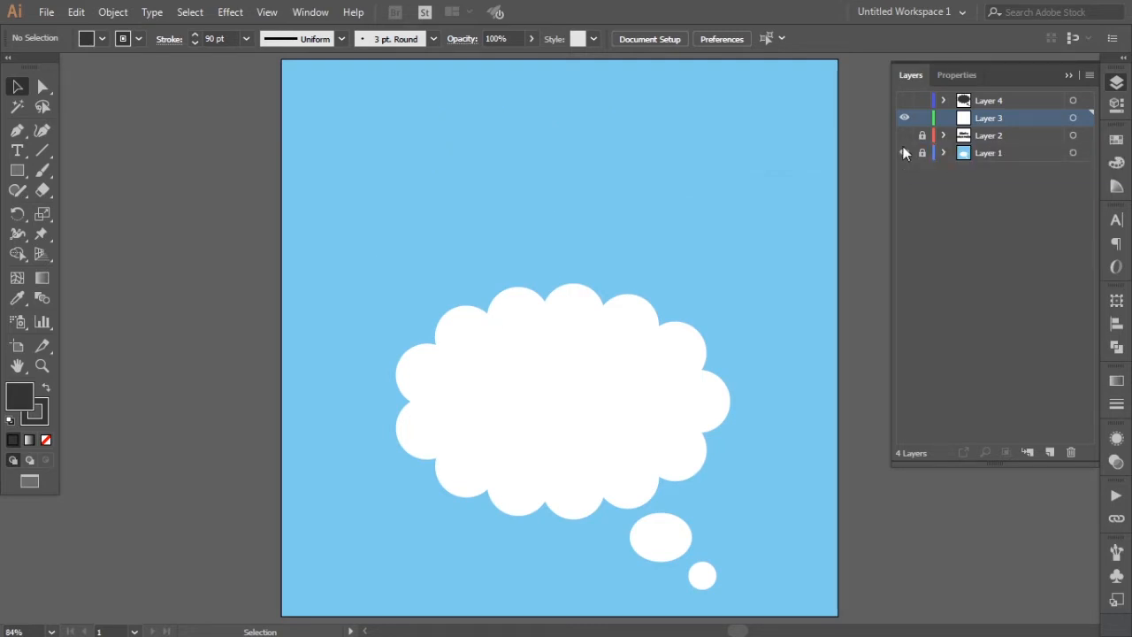
click(904, 153)
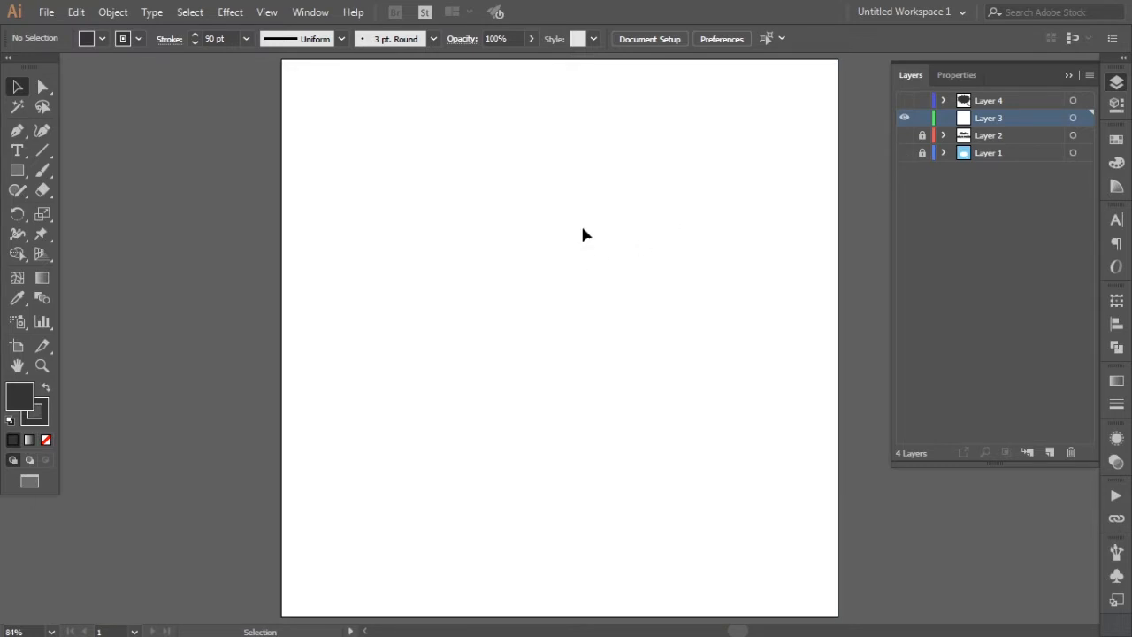
Draw an ellipse about 304 by 204 px in the upper middle of the artboard.
click(15, 180)
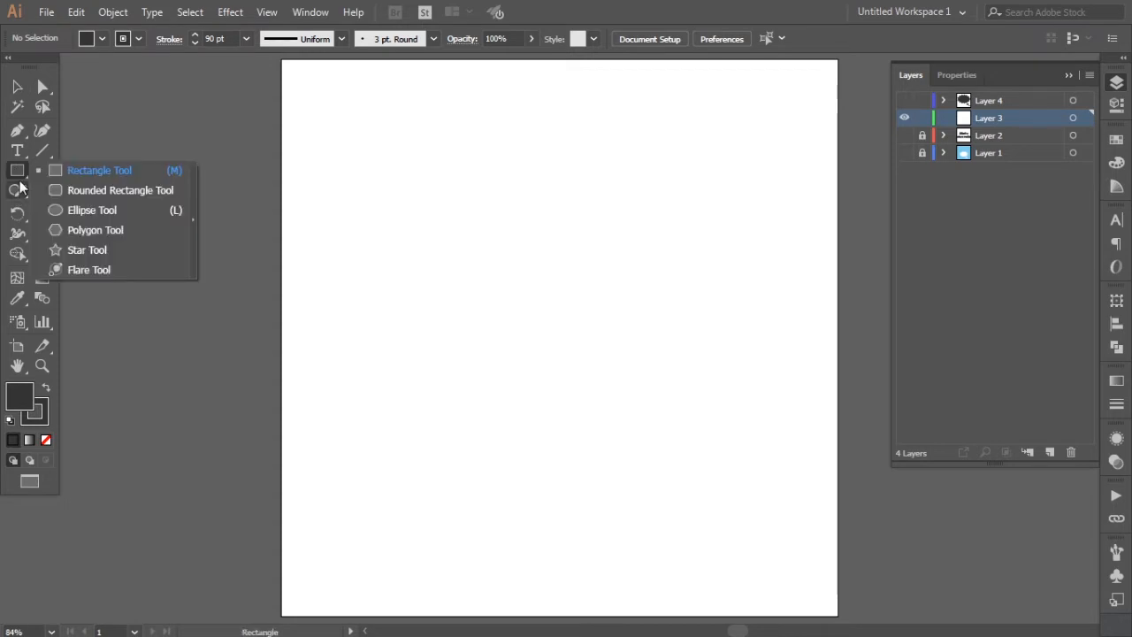
click(70, 216)
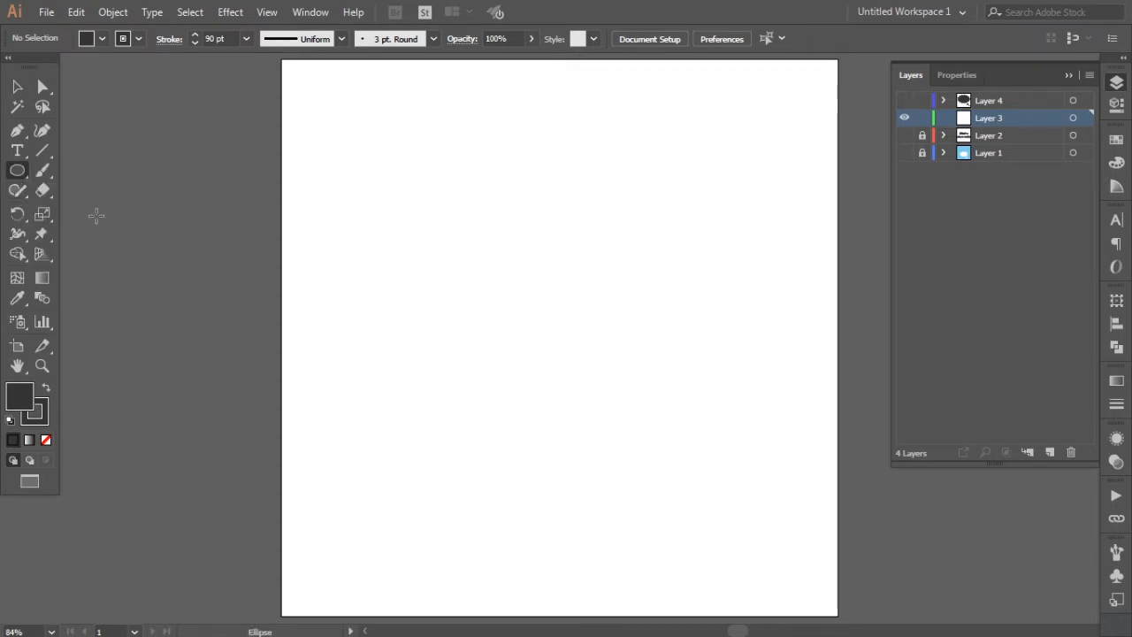
drag(430, 197, 641, 340)
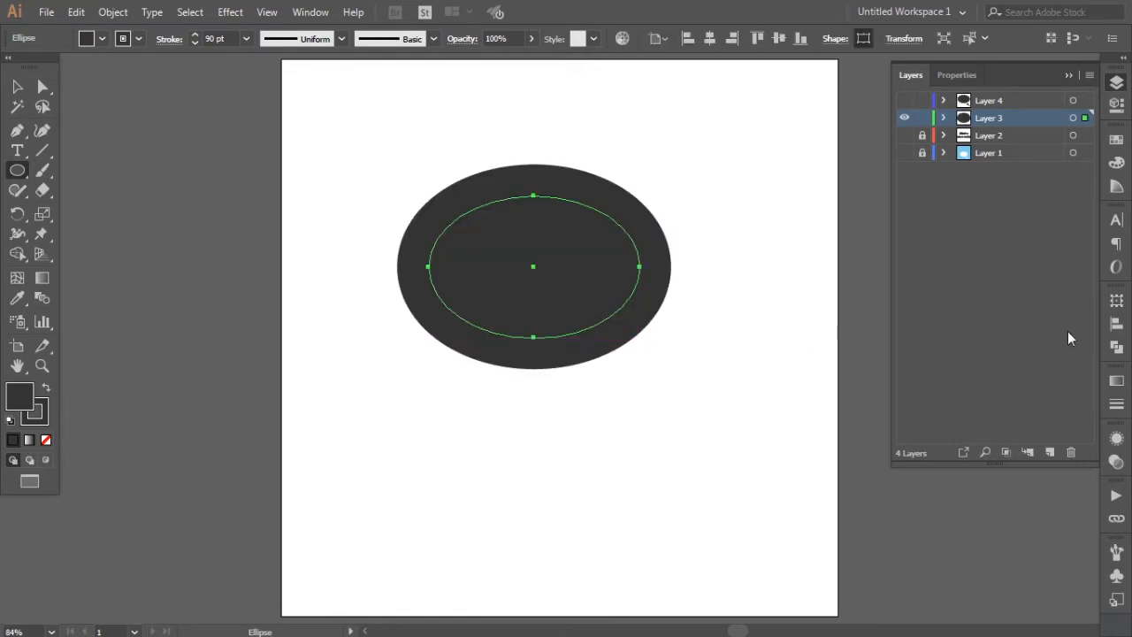
Unlink the ellipse's proportions and set its width to 400 px and height to 250 px.
click(1117, 301)
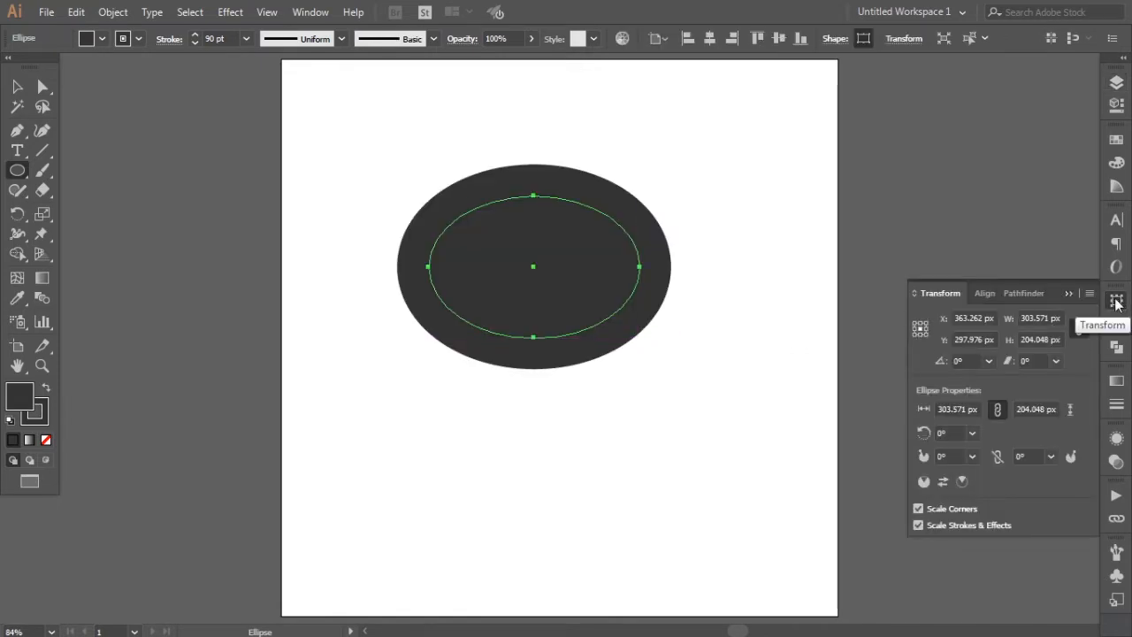
click(1079, 330)
click(1047, 341)
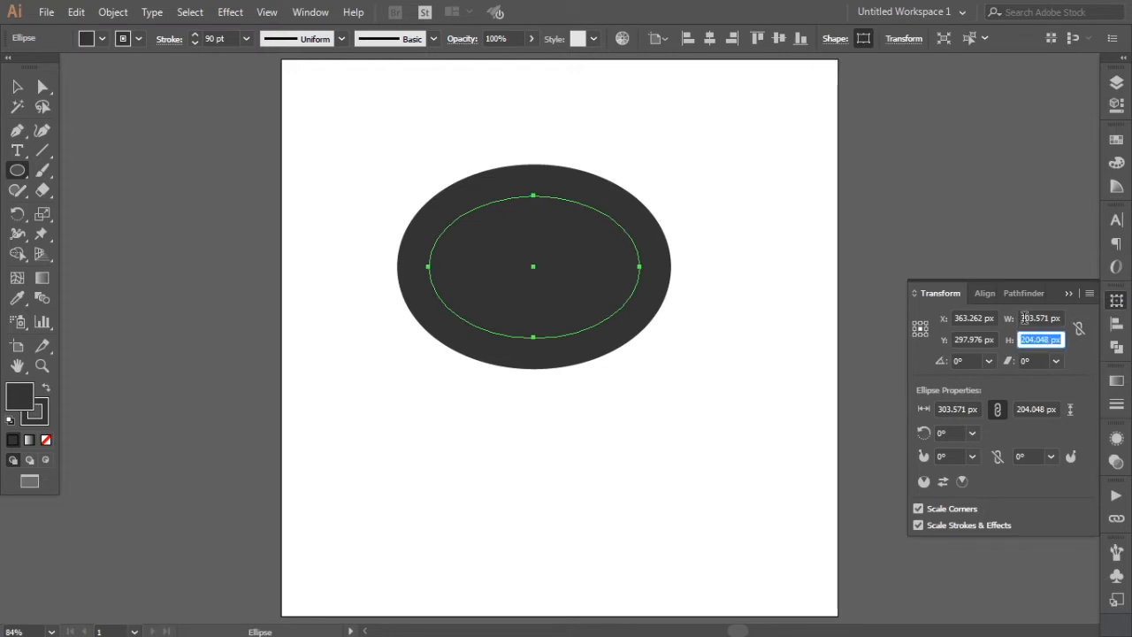
click(1022, 318)
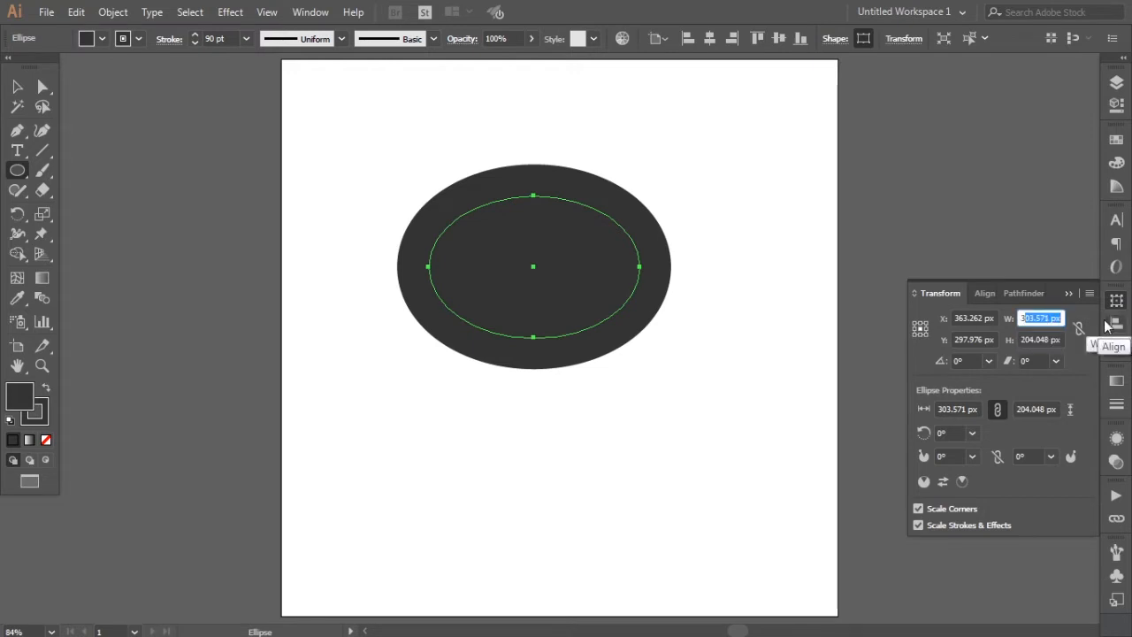
key(BackSpace)
text(400)
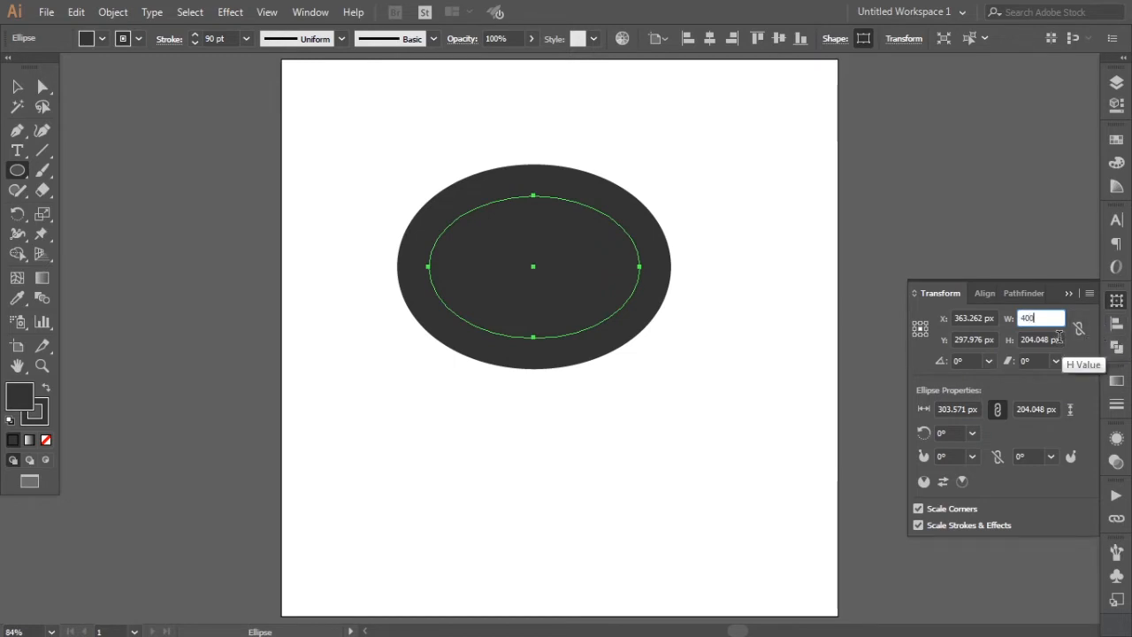
key(Return)
click(1058, 339)
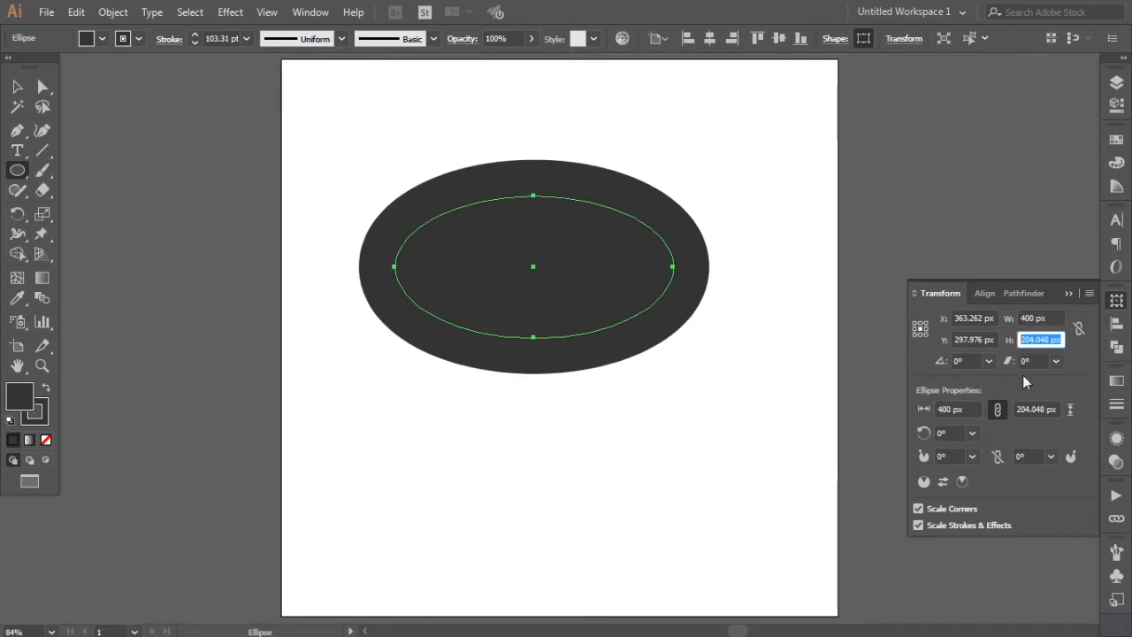
text(250)
key(Return)
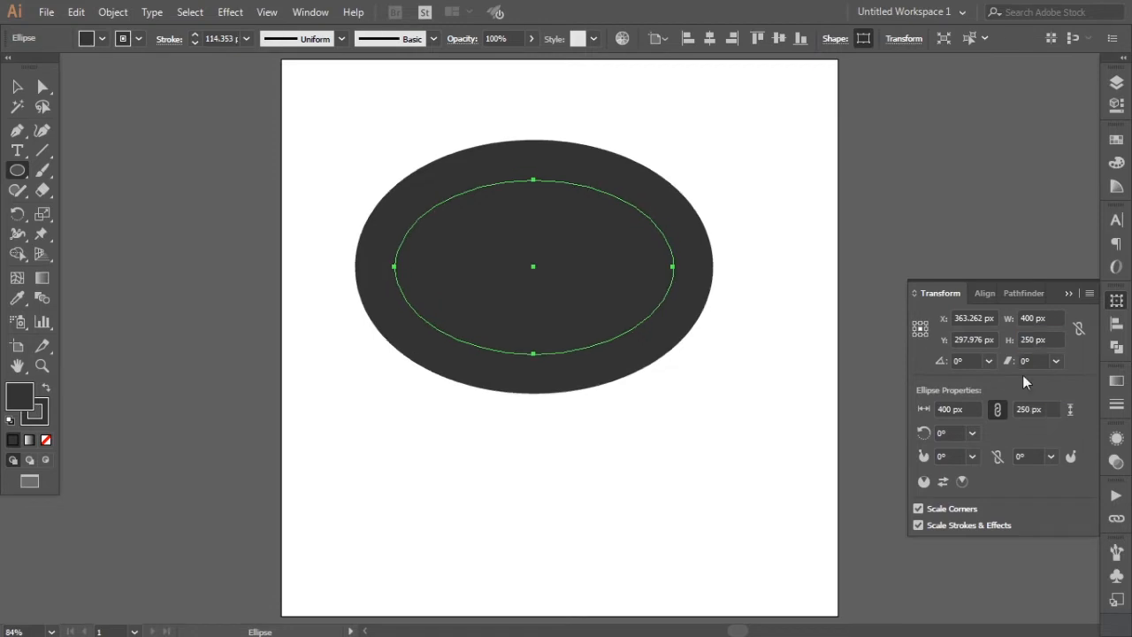
click(17, 89)
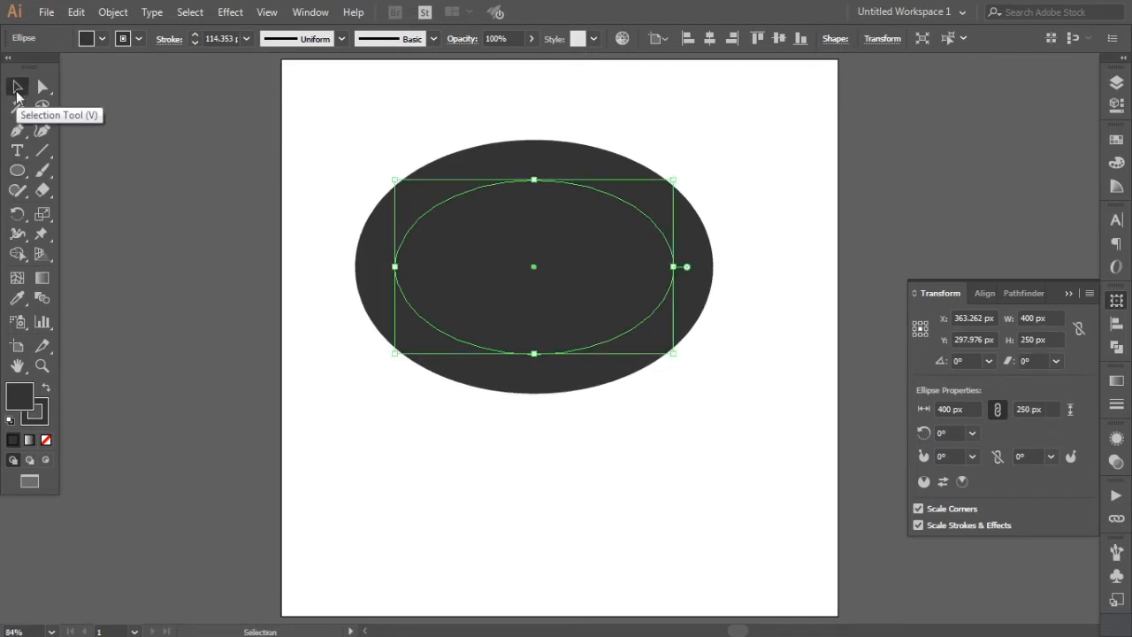
Give the ellipse a round-cap dashed stroke with a 0 pt dash and a 90 pt gap.
click(41, 417)
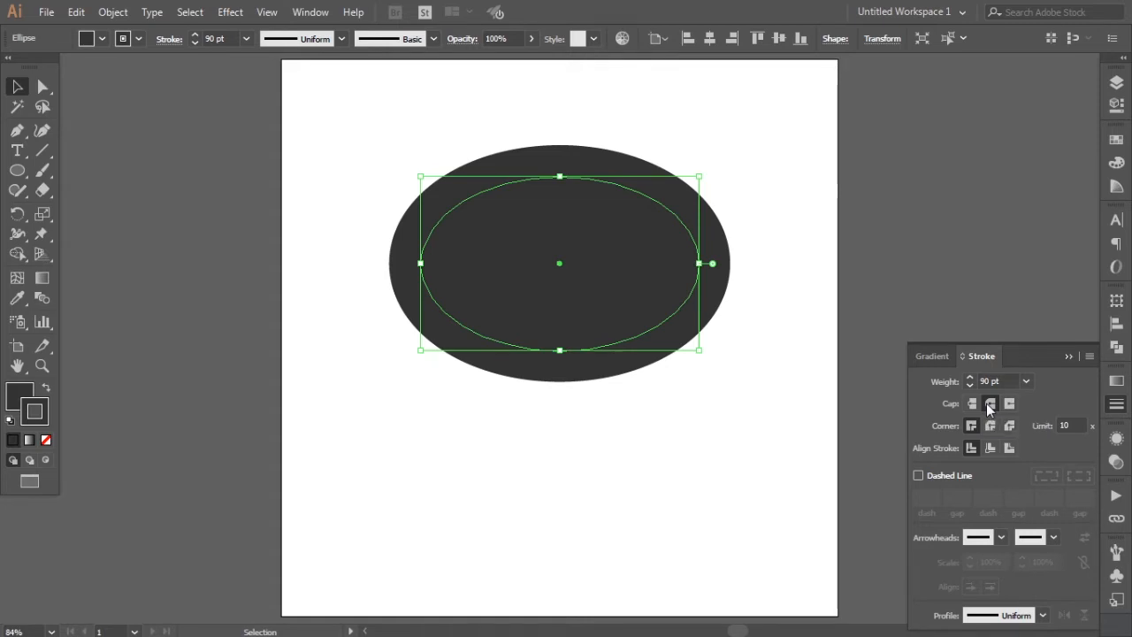
click(917, 475)
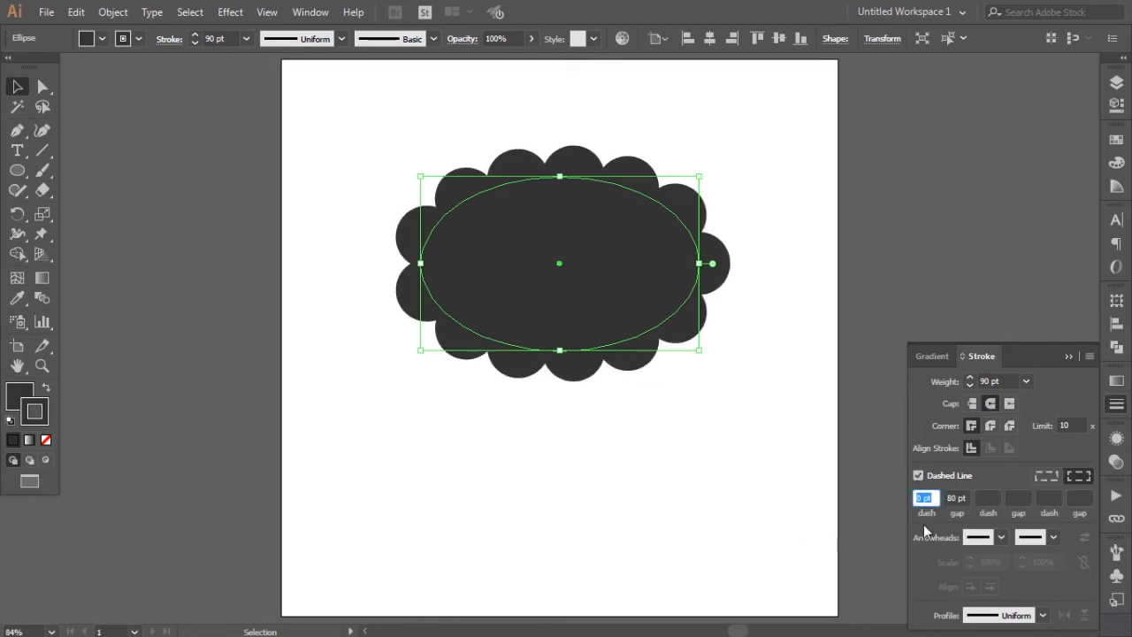
click(935, 498)
click(959, 498)
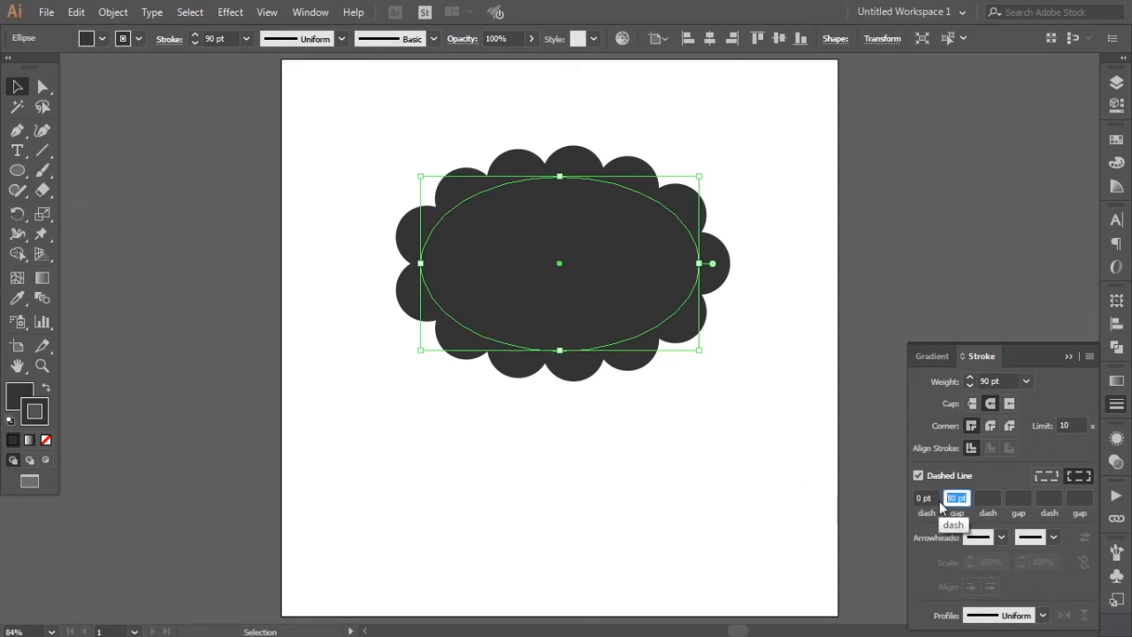
text(90)
key(Return)
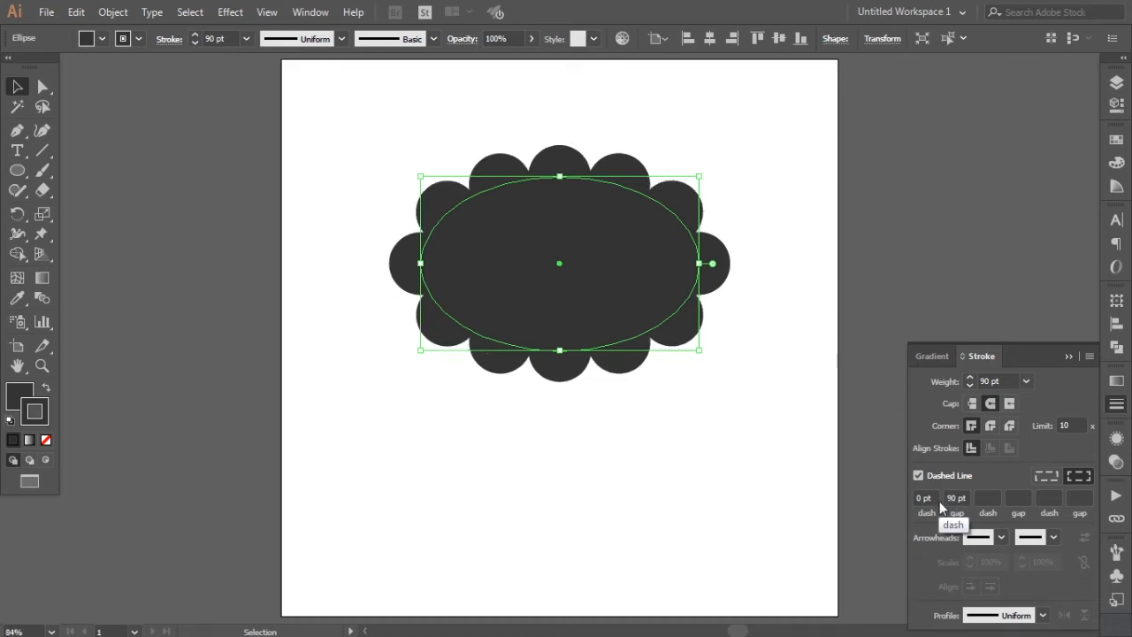
click(770, 423)
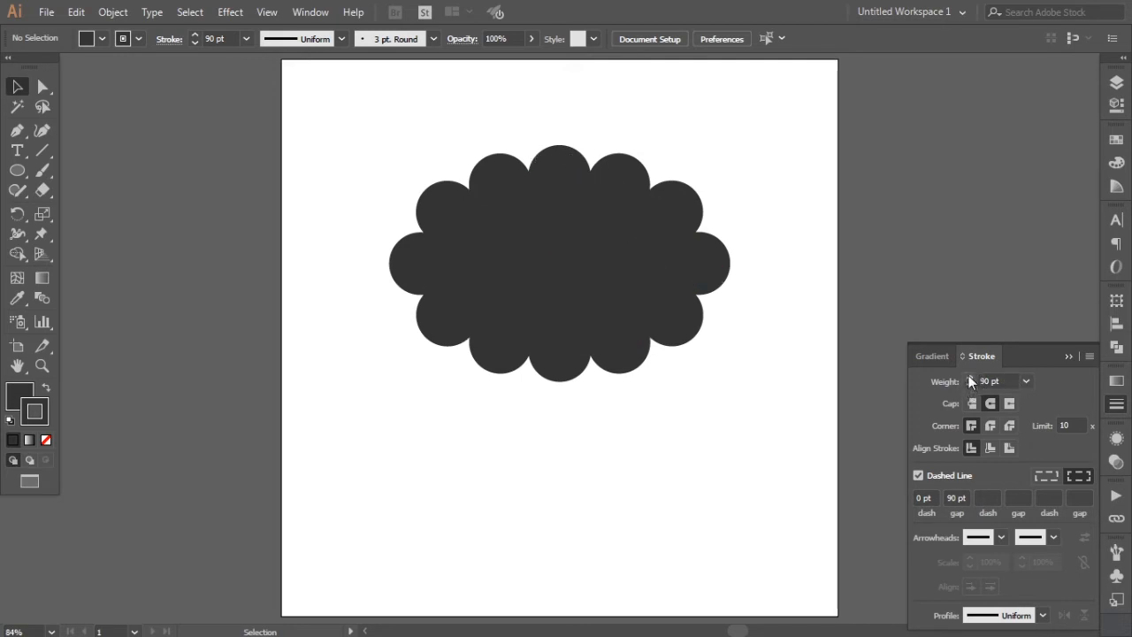
Try a stroke weight of 80 pt on the scalloped ellipse.
click(1025, 383)
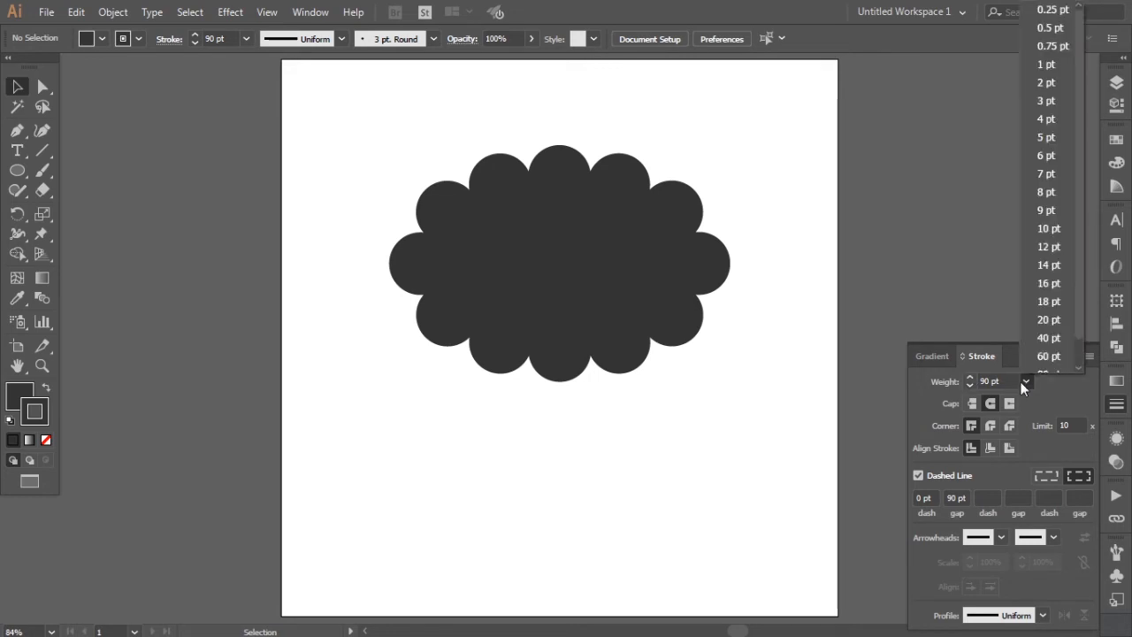
click(1078, 366)
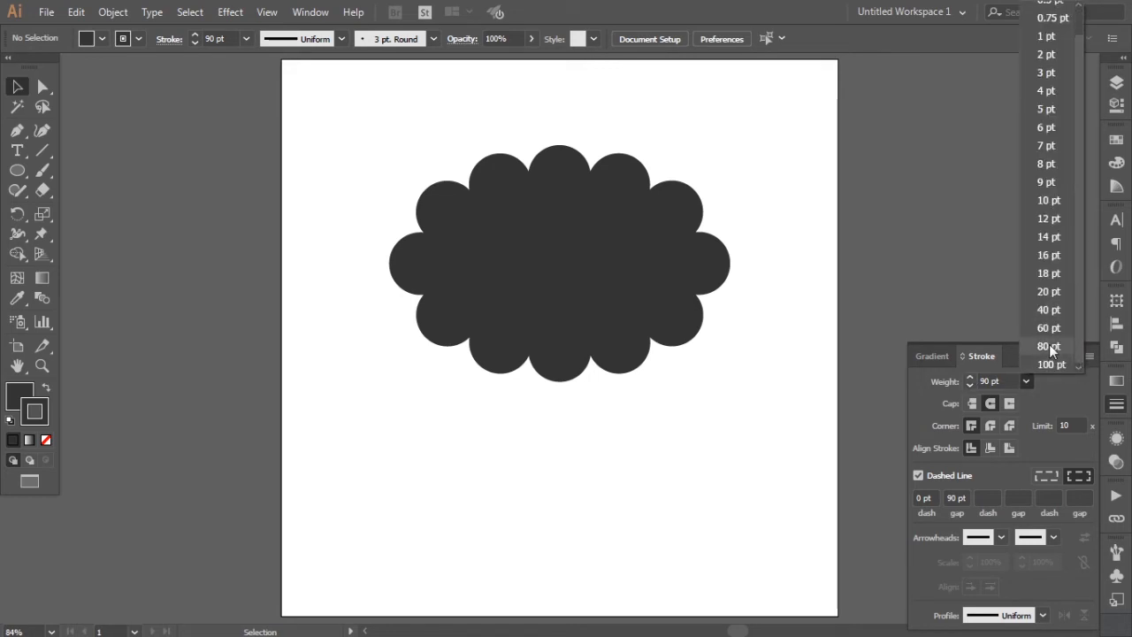
click(1050, 346)
click(682, 274)
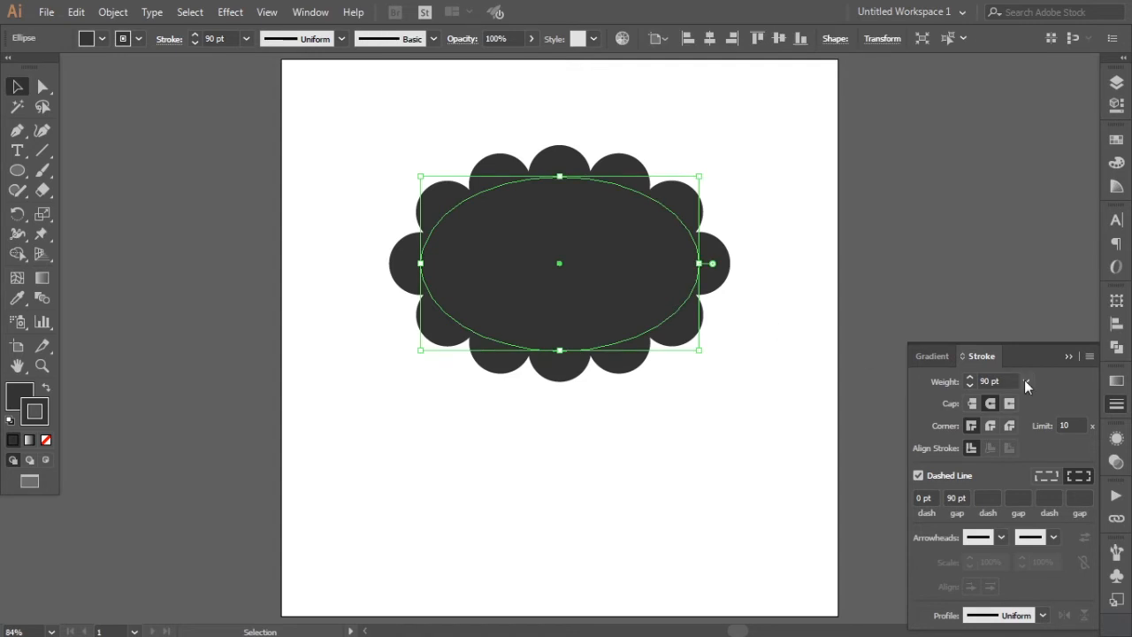
click(1025, 382)
drag(1076, 322, 1079, 356)
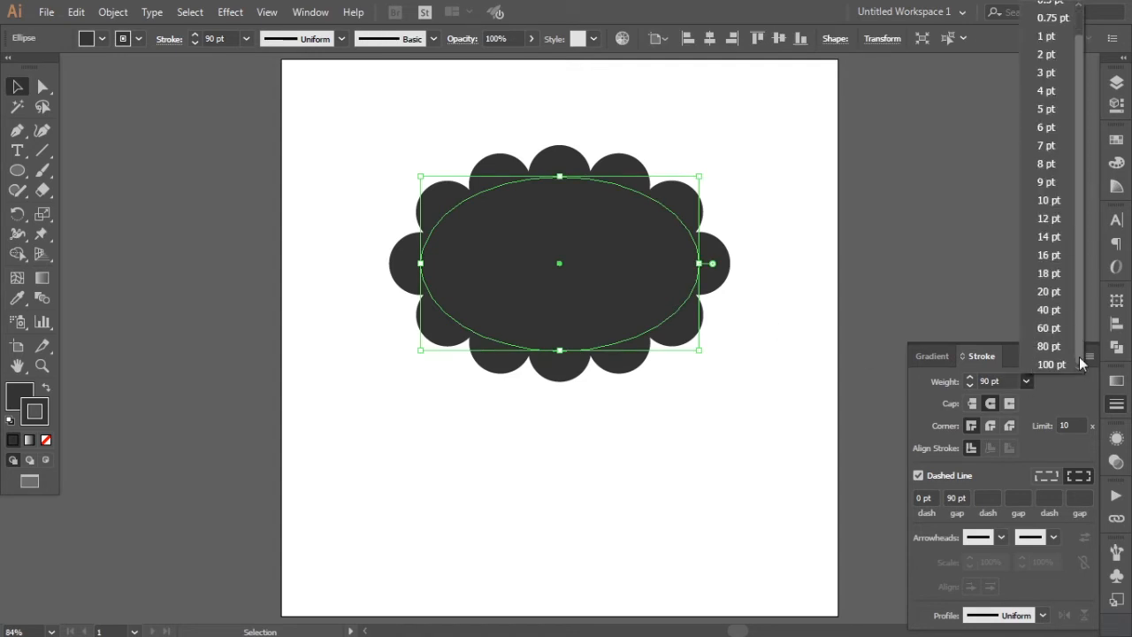
click(1043, 345)
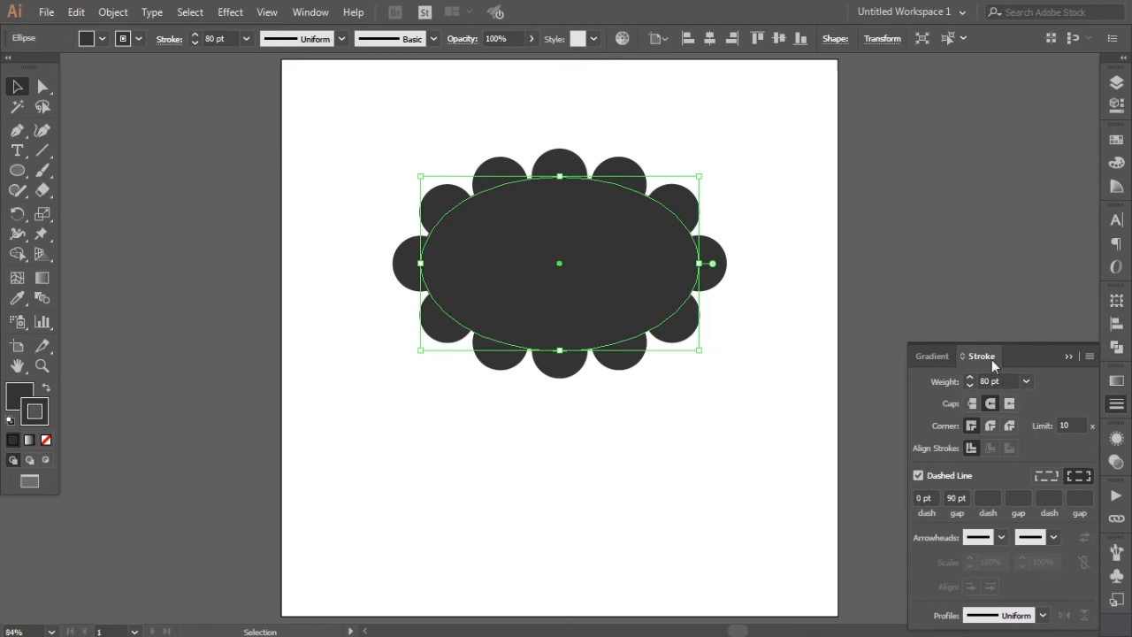
Set the scalloped ellipse's stroke weight back to 90 pt and deselect it.
click(1016, 382)
text(90)
key(Return)
click(819, 391)
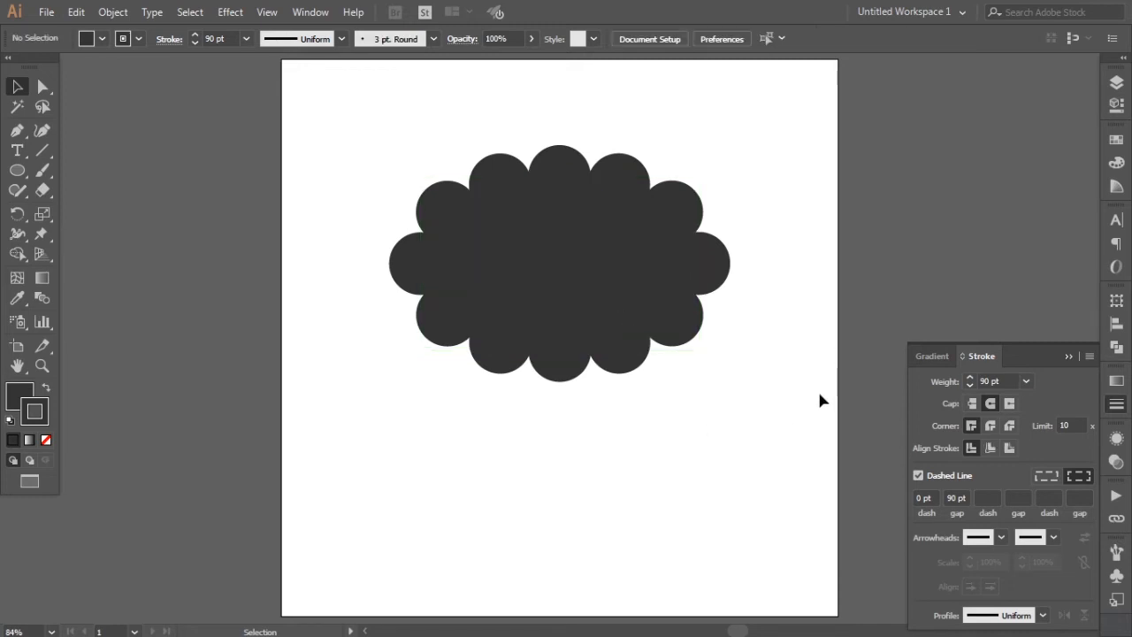
Move the cloud shape slightly up and to the left on the artboard.
drag(635, 279, 621, 257)
click(760, 396)
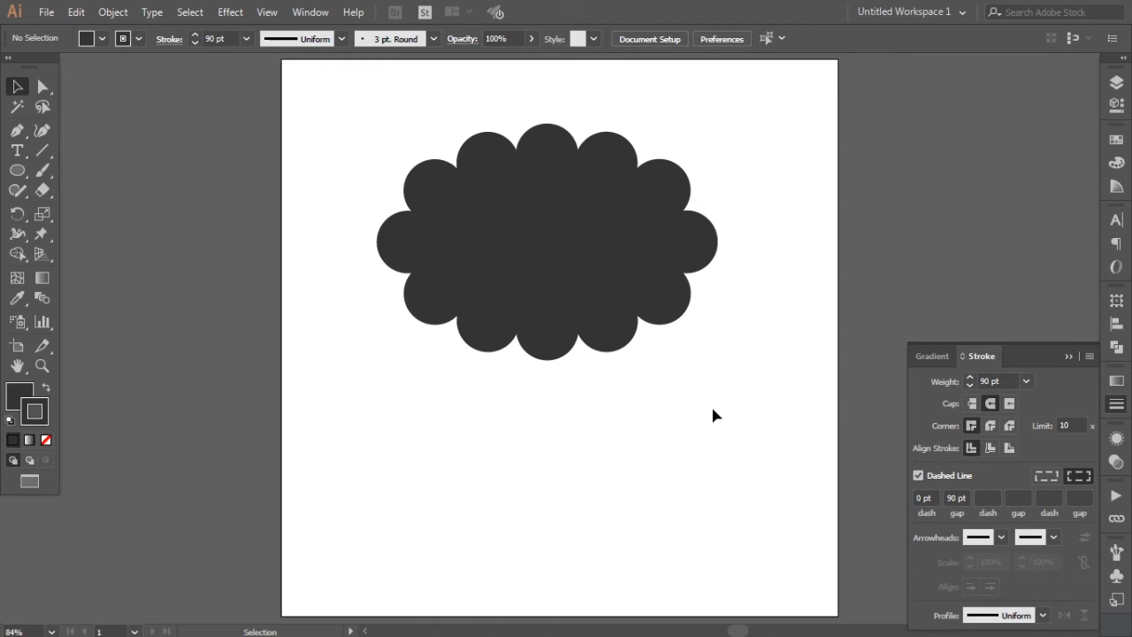
Draw a small ellipse without a stroke below the cloud's lower-right edge and move it closer to the cloud.
click(16, 171)
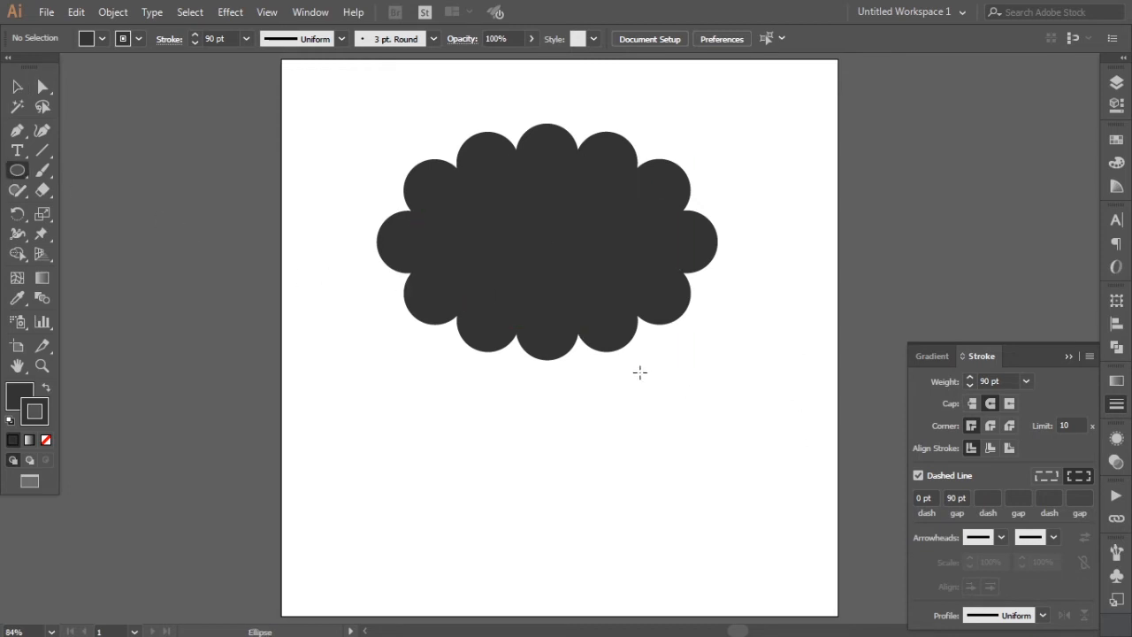
drag(639, 371, 701, 421)
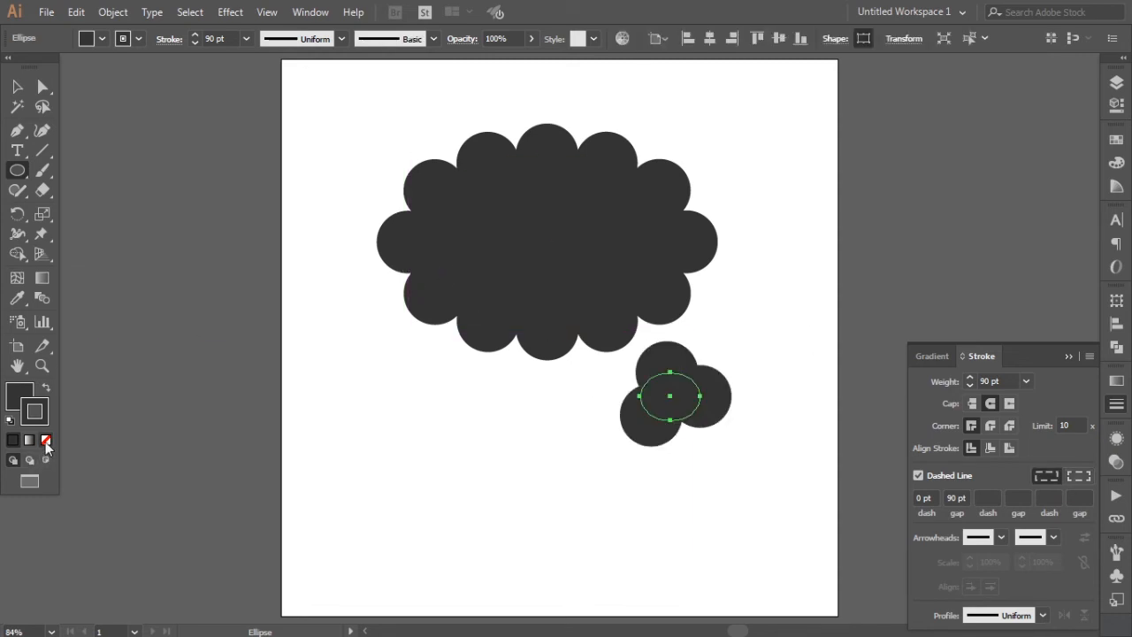
click(46, 440)
click(17, 86)
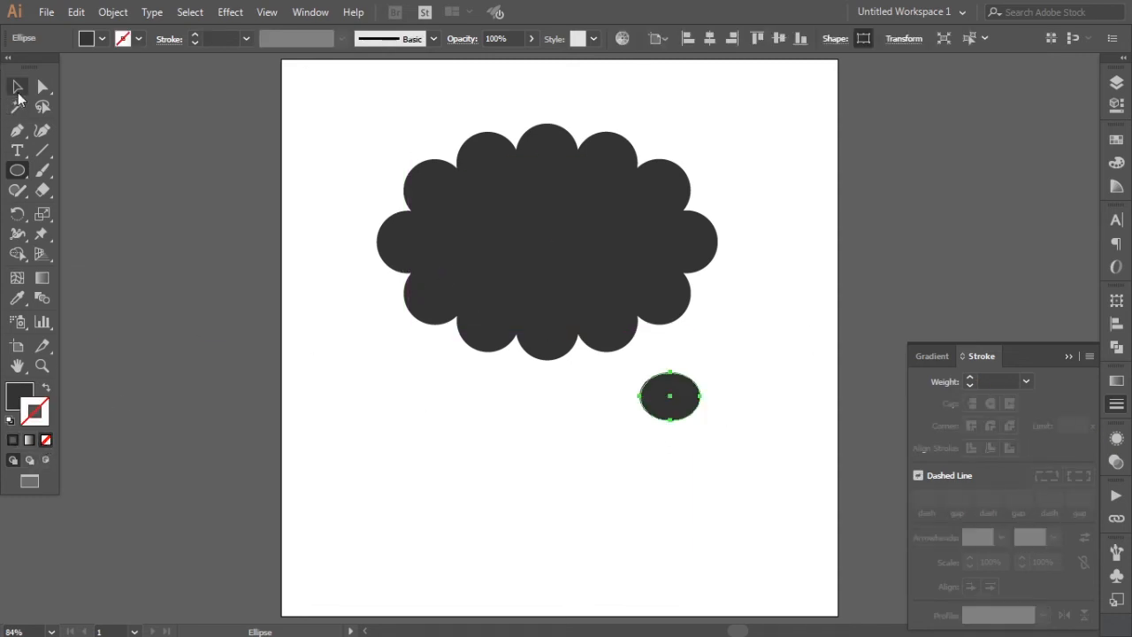
drag(669, 396, 716, 390)
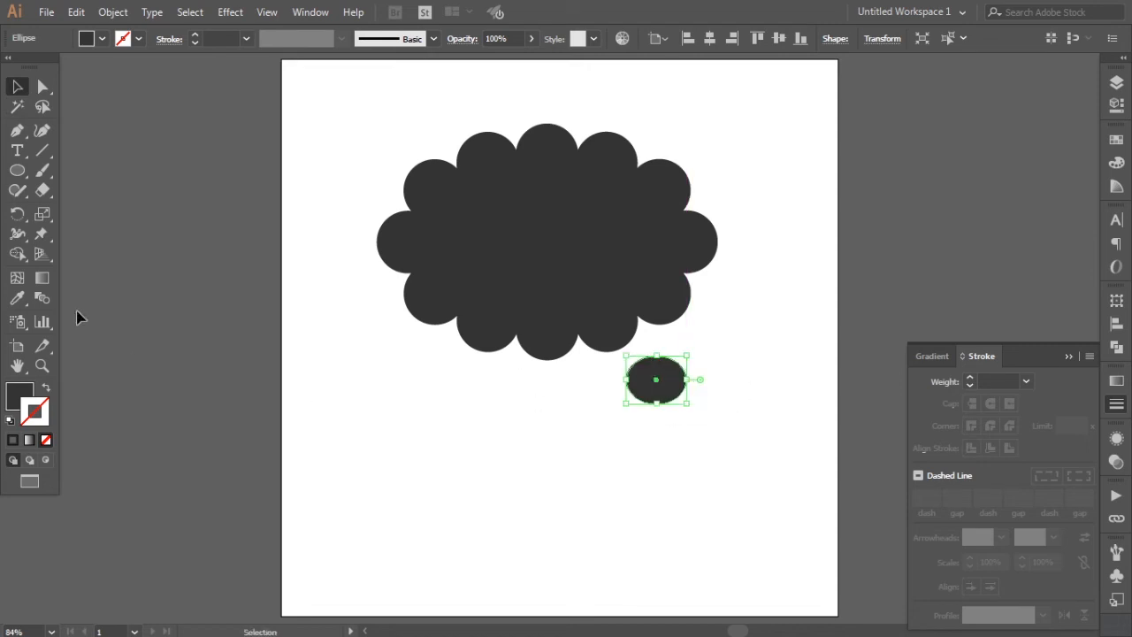
Add a smaller circle diagonally below and to the right of the small ellipse to finish the bubble trail.
click(17, 169)
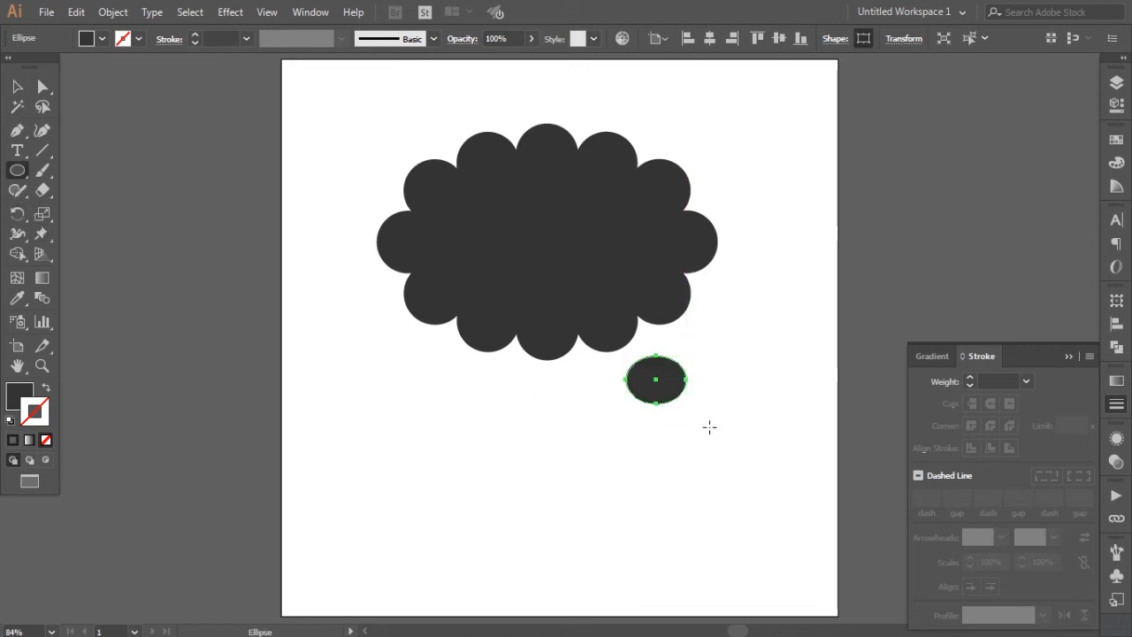
mouse_move(706, 416)
mouse_down()
mouse_move(737, 448)
mouse_move(697, 409)
mouse_up()
click(17, 86)
click(748, 344)
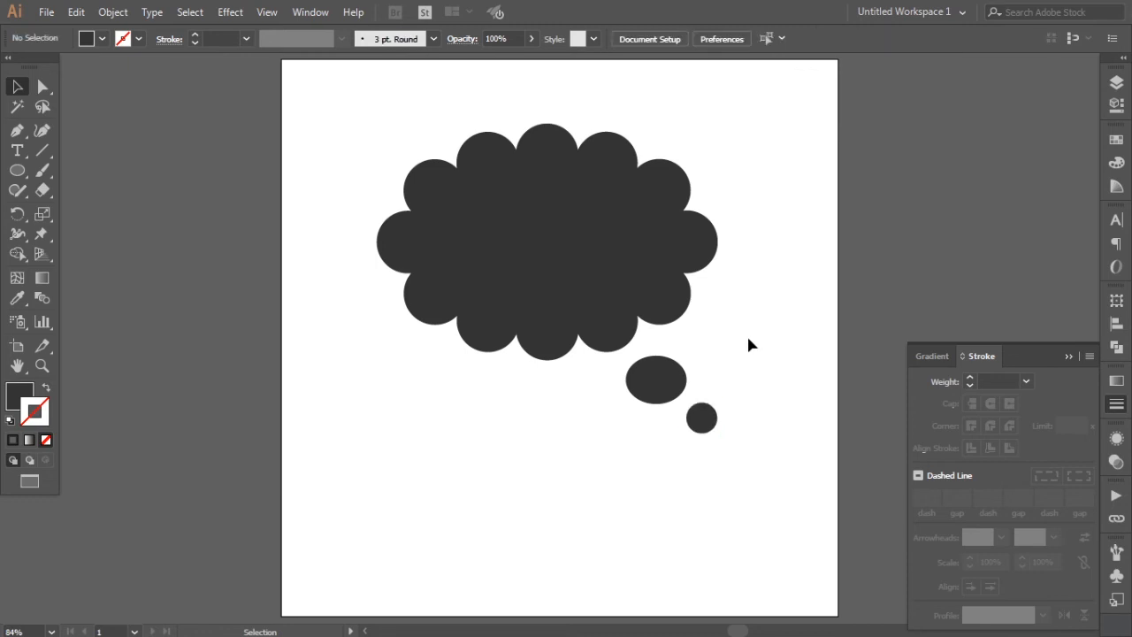